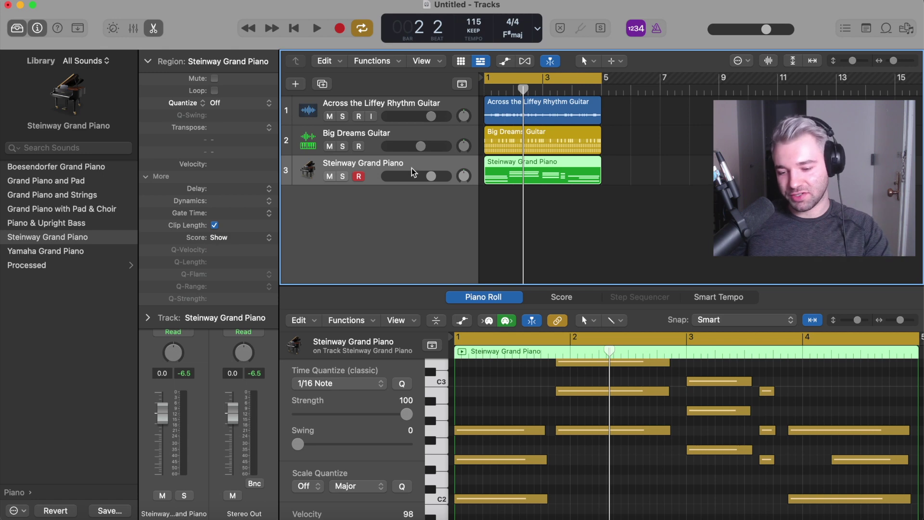
Select Big Dreams Guitar, then Across the Liffey Rhythm Guitar to show its waveform in the Track editor.
click(389, 153)
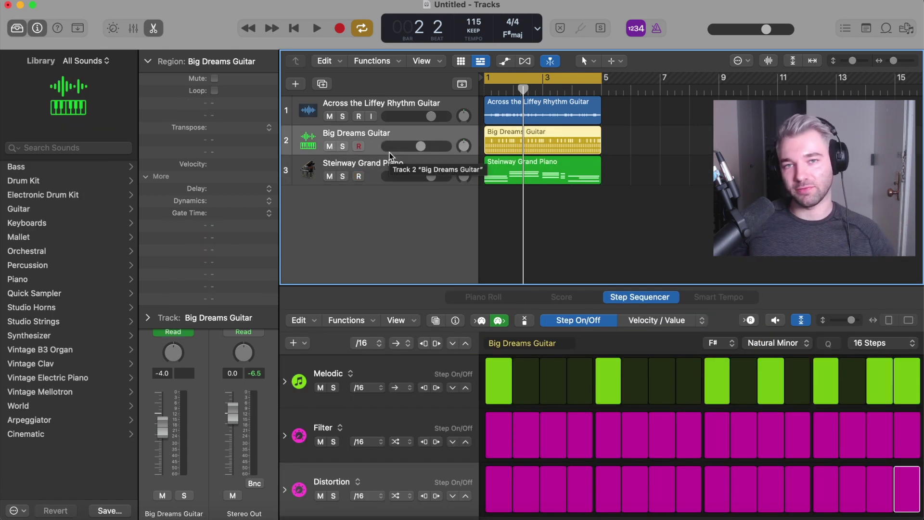
click(349, 104)
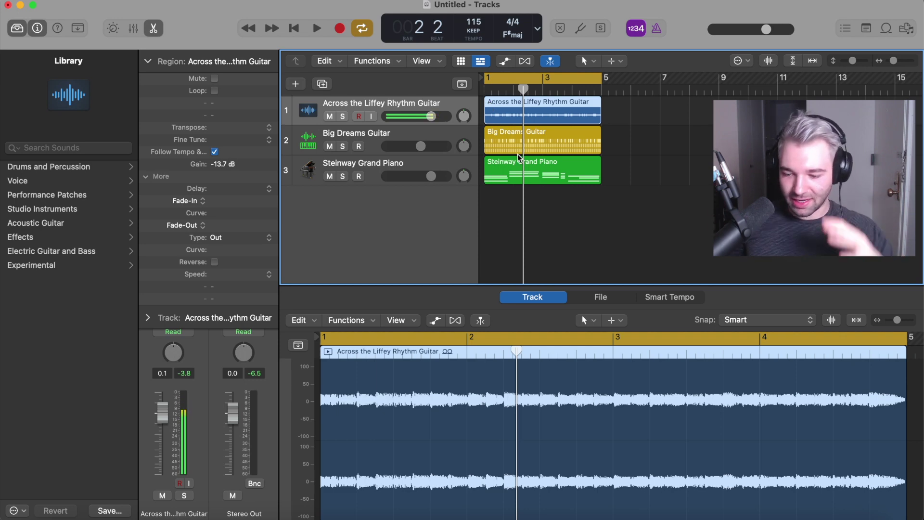
Expand the region's More settings and Option-drag a copy of the guitar region onto a new Audio 2 track.
click(37, 27)
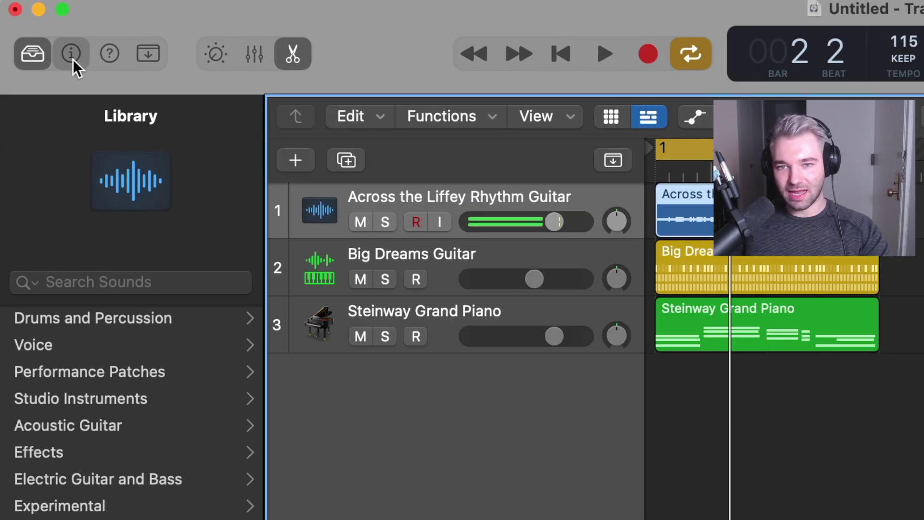
click(37, 27)
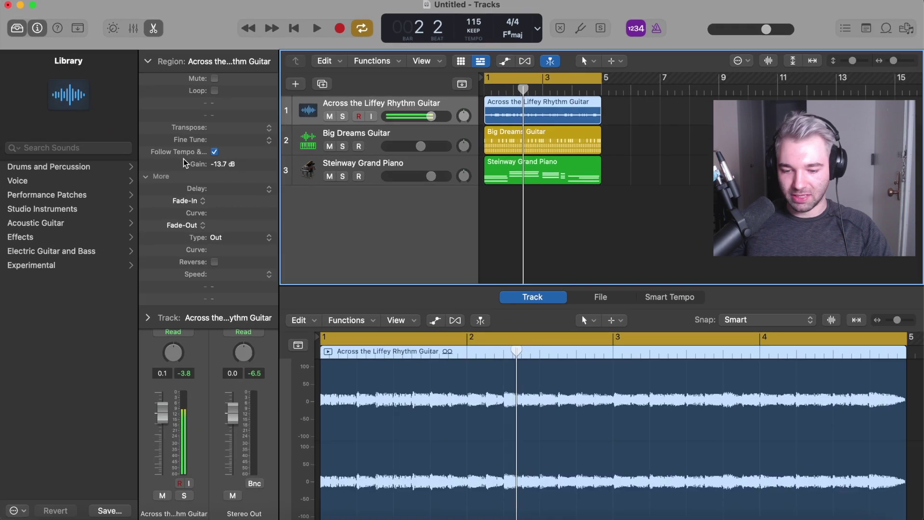
click(278, 337)
click(147, 177)
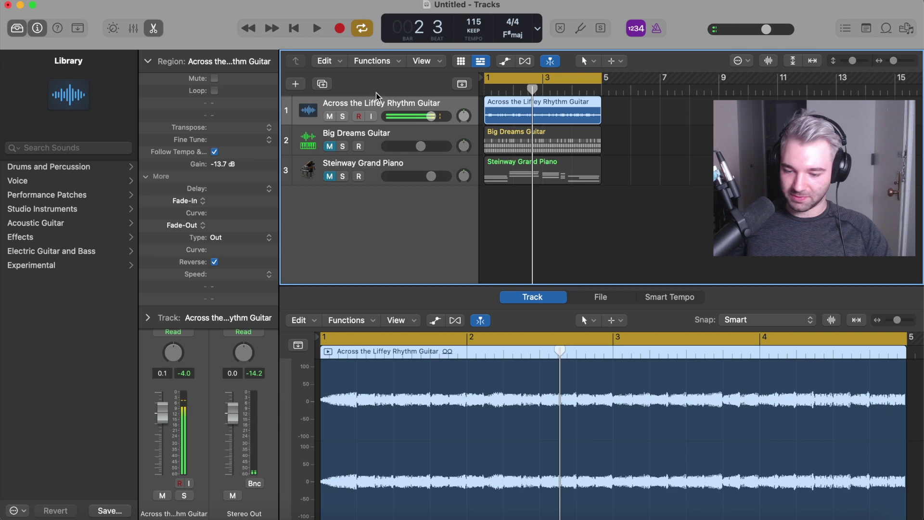
key(alt+super+a)
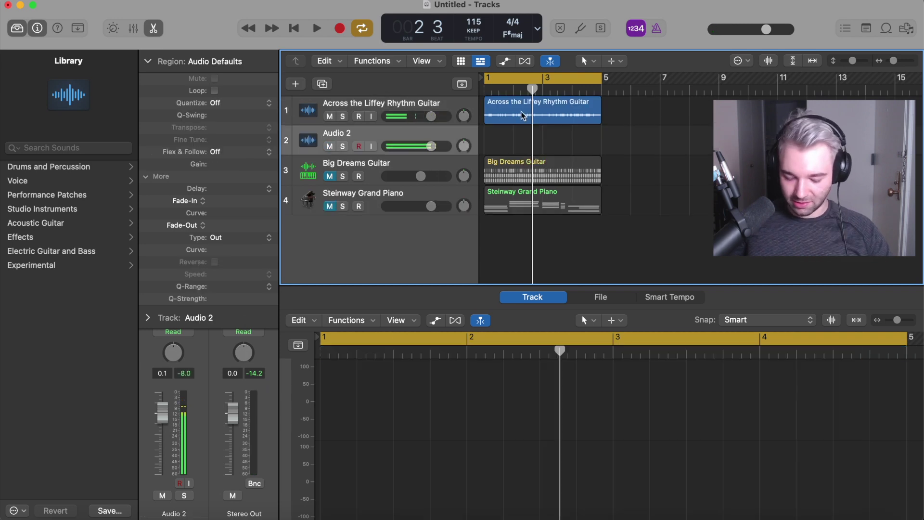
drag(523, 114, 524, 145)
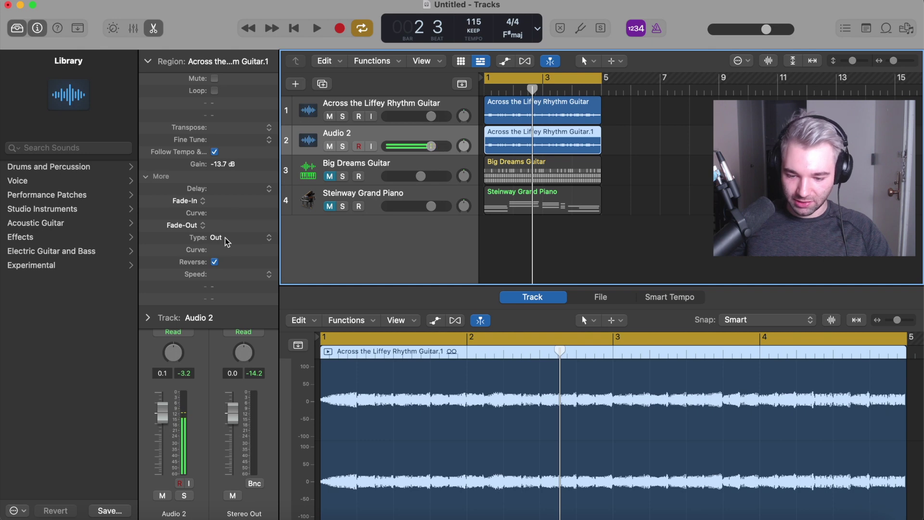
Turn off Reverse on the original guitar region, mute track 1, and select Audio 2.
click(339, 114)
click(214, 261)
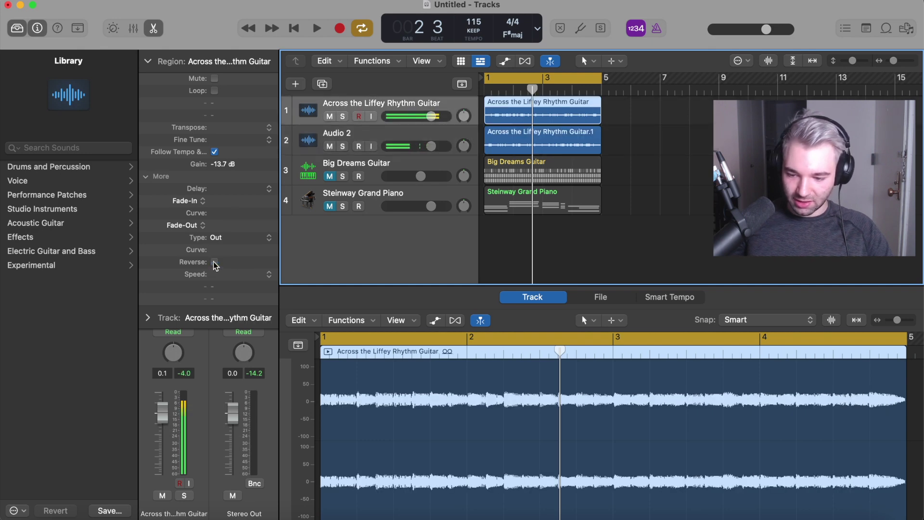
key(m)
click(330, 138)
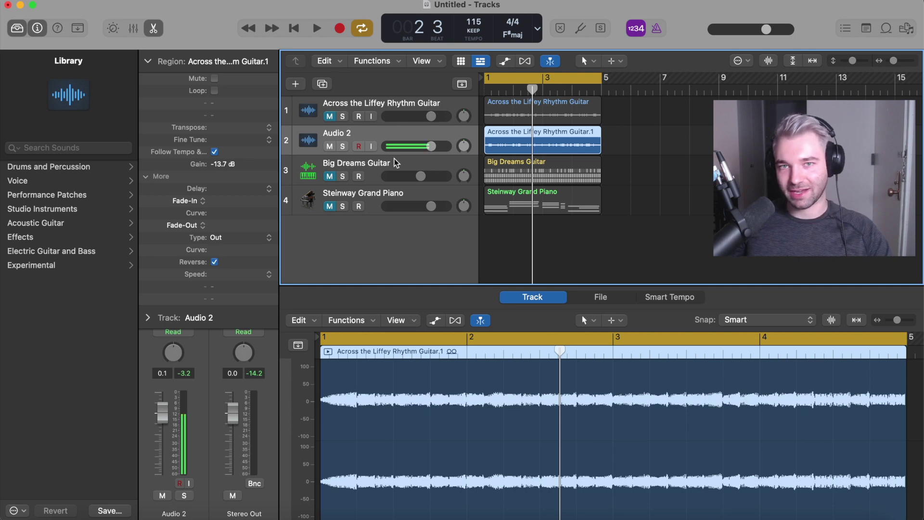
Mute Audio 2, unmute Steinway Grand Piano, and open the piano region in the Piano Roll.
click(330, 146)
click(330, 206)
click(346, 196)
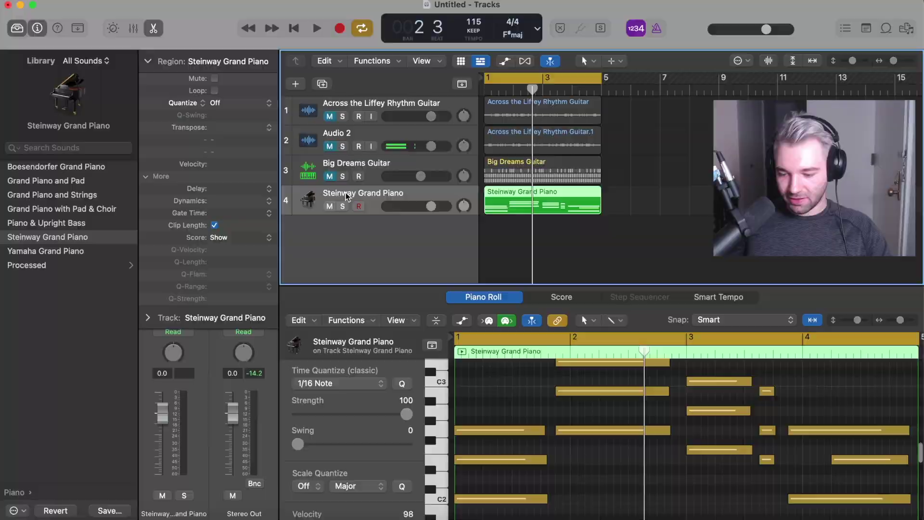
click(54, 41)
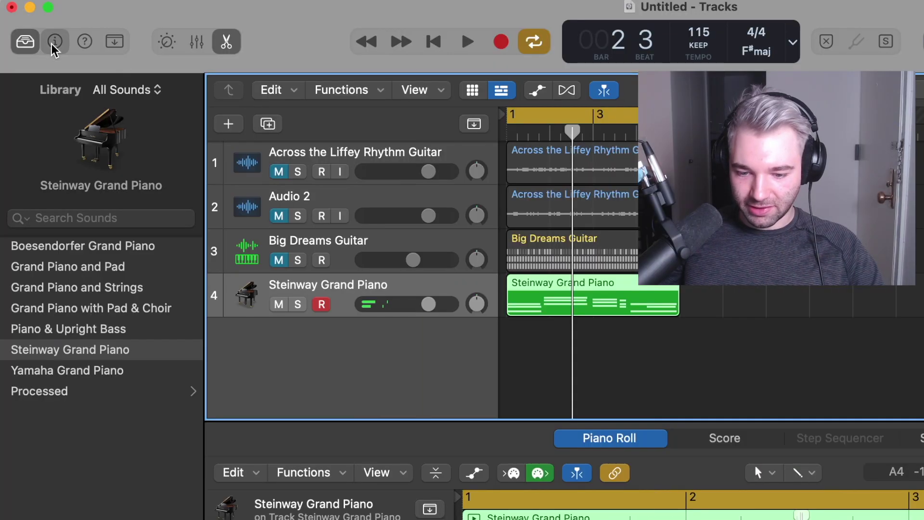
click(54, 41)
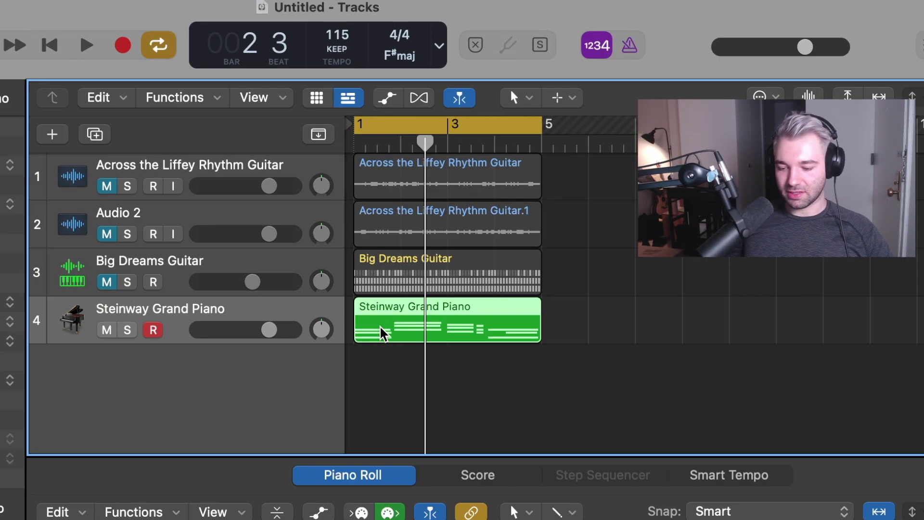
Bounce the Steinway Grand Piano region in place to Steinway Grand Piano_bip and reverse the bounce.
right_click(502, 201)
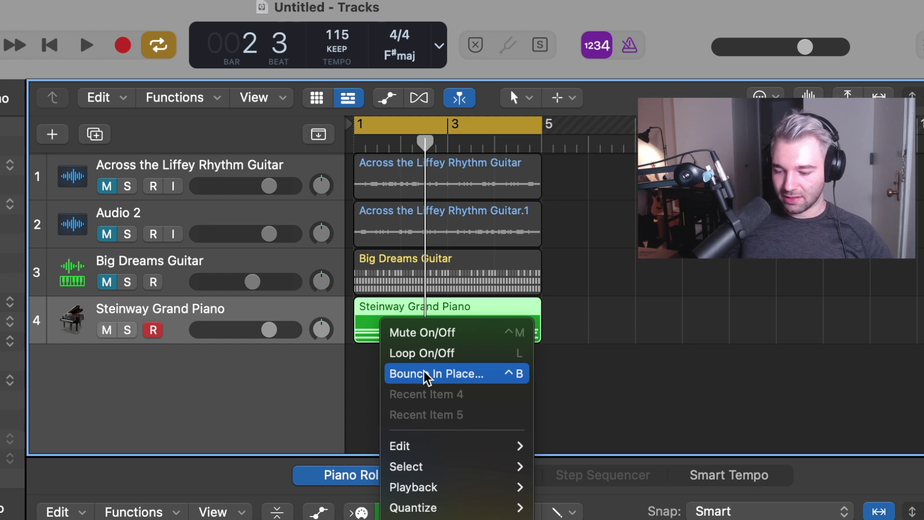
click(441, 376)
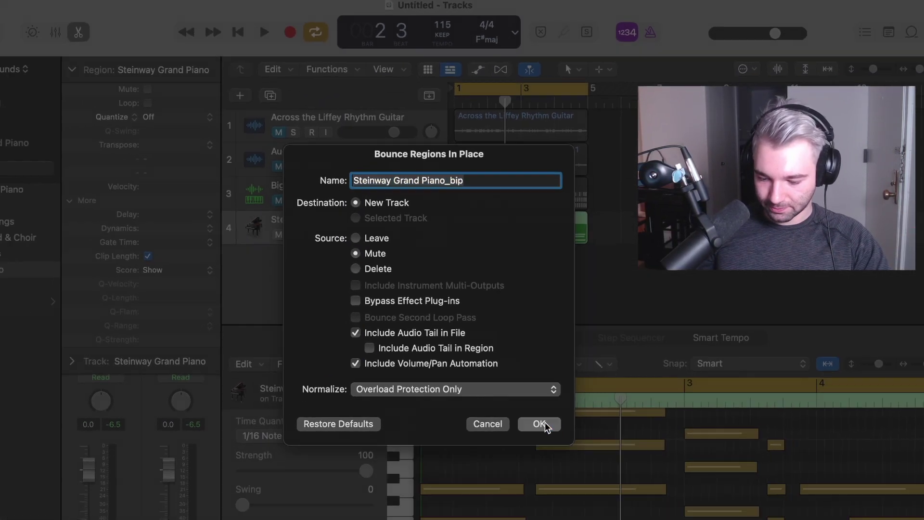
click(501, 519)
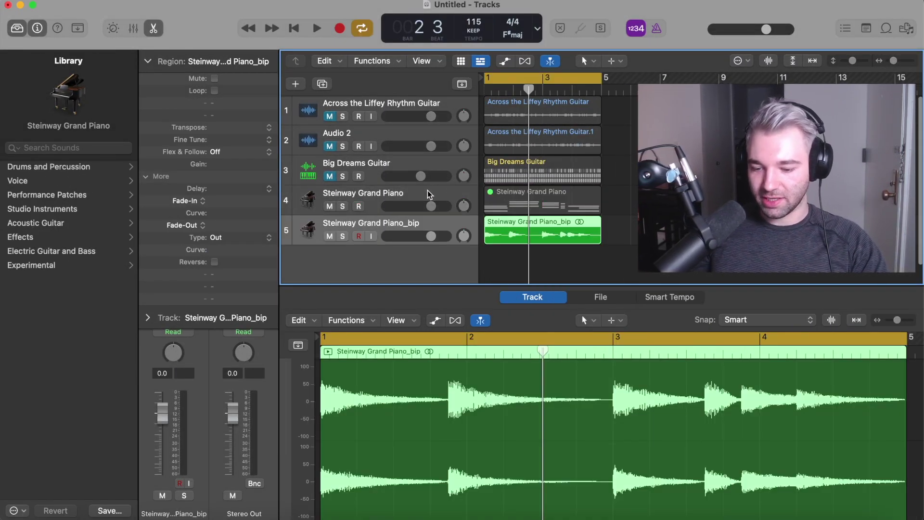
click(523, 196)
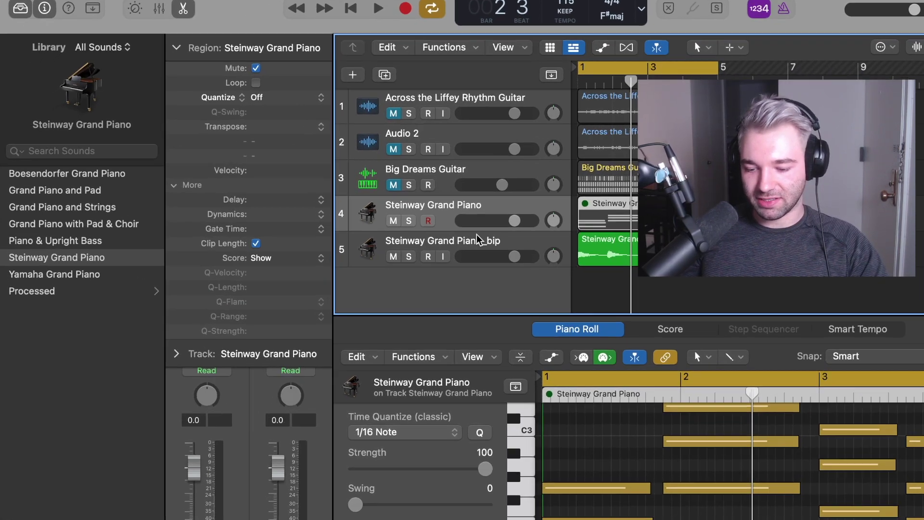
click(477, 239)
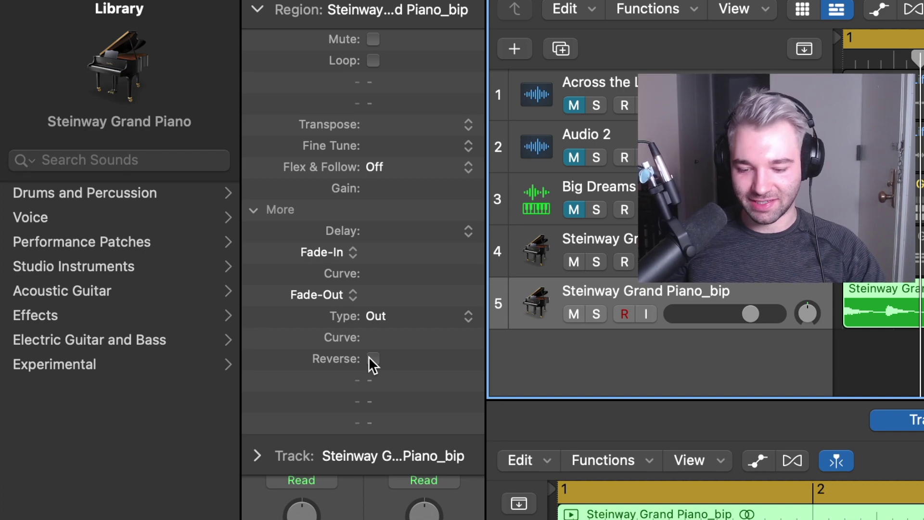
click(373, 359)
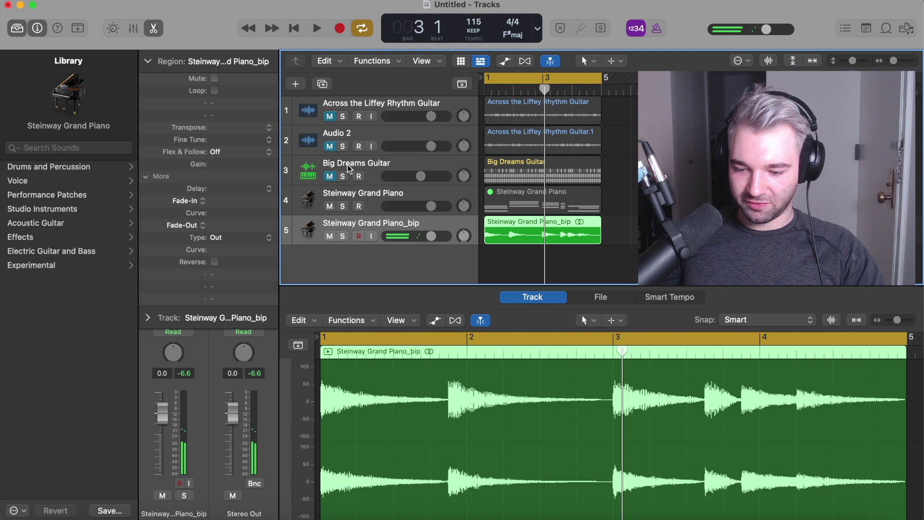
Unmute Big Dreams Guitar, bounce its region in place to Big Dreams Guitar_bip, and toggle Reverse on and off.
click(346, 169)
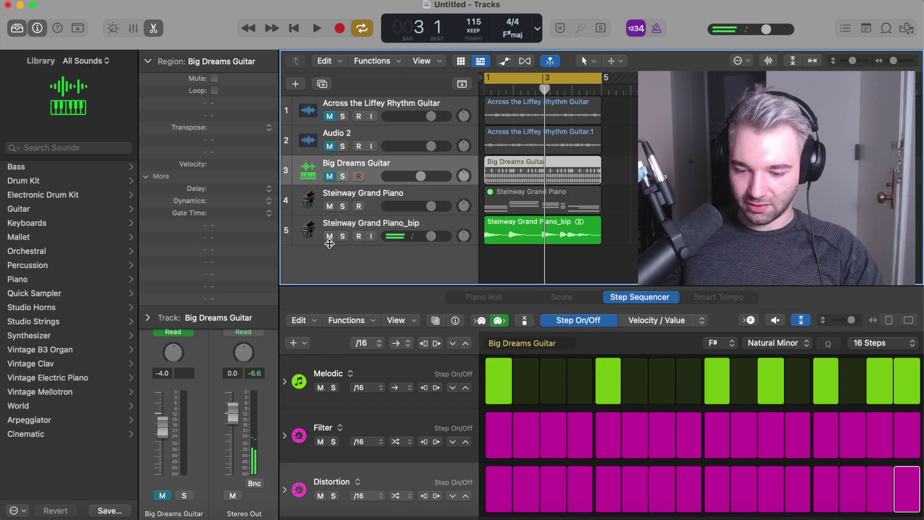
click(330, 176)
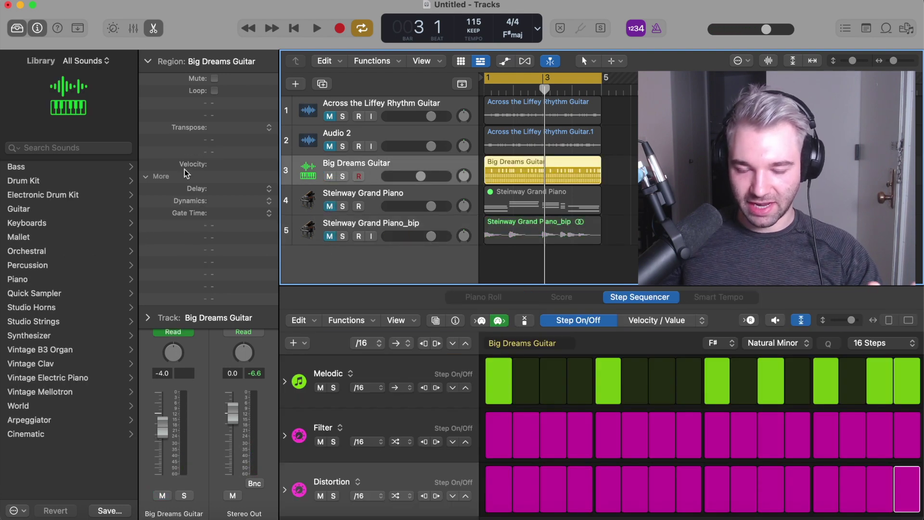
right_click(564, 168)
click(598, 172)
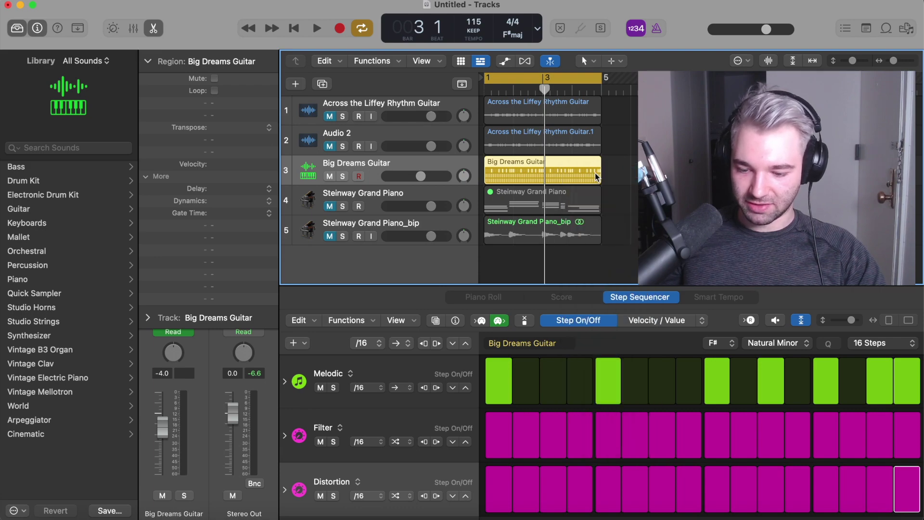
click(559, 374)
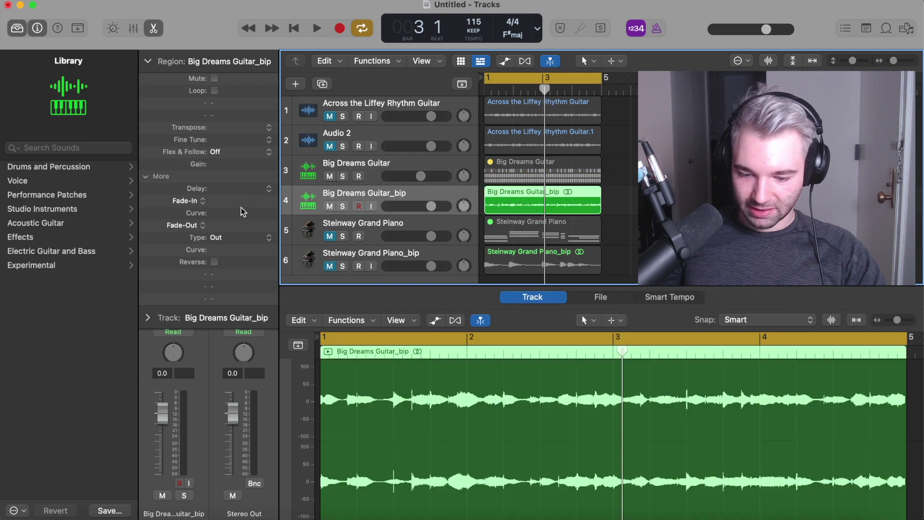
click(214, 261)
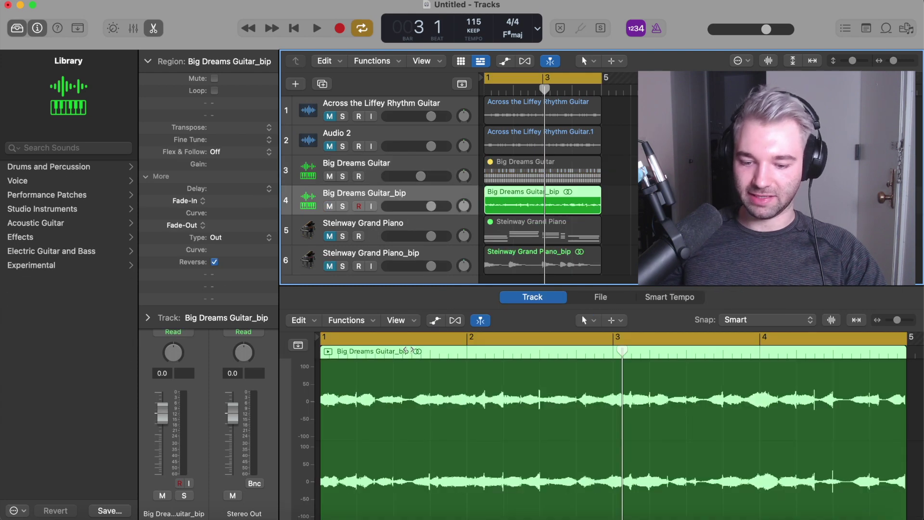
click(214, 262)
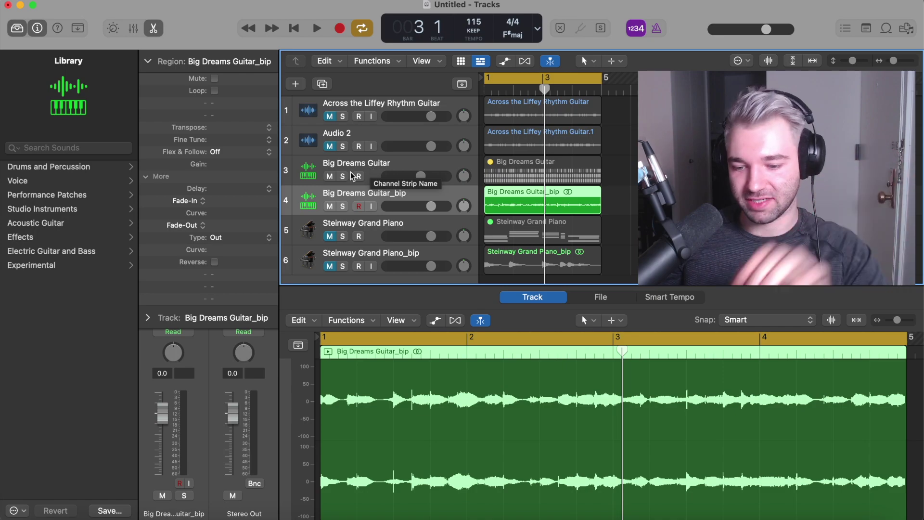
Mute Big Dreams Guitar_bip and add a Bus 1 send at 0 dB on the rhythm guitar.
click(329, 206)
click(373, 101)
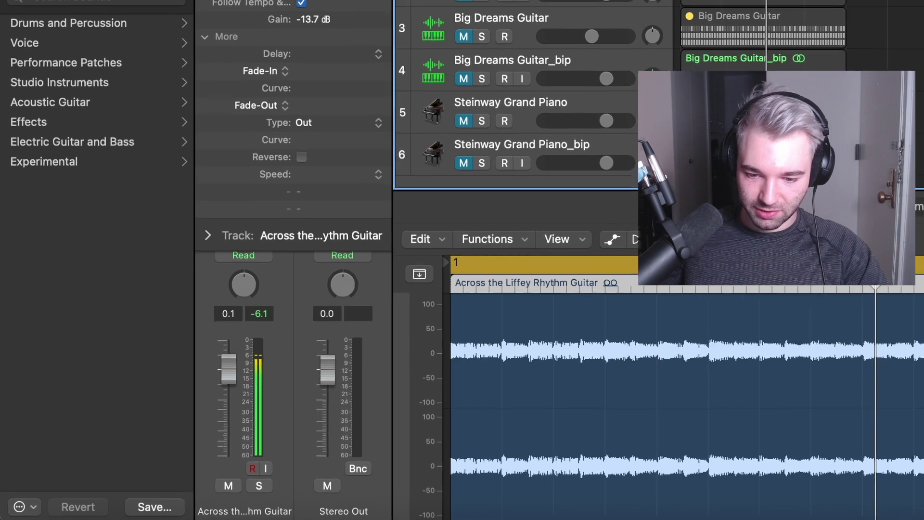
click(295, 140)
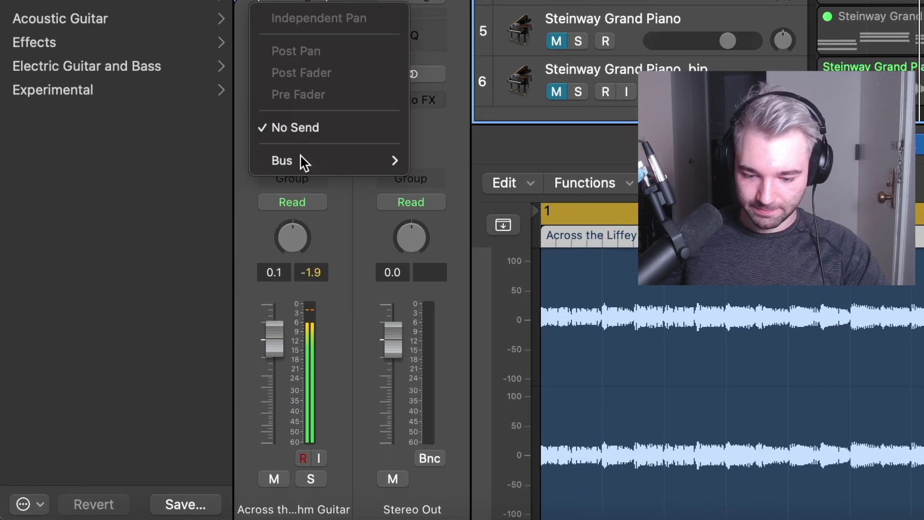
mouse_move(300, 159)
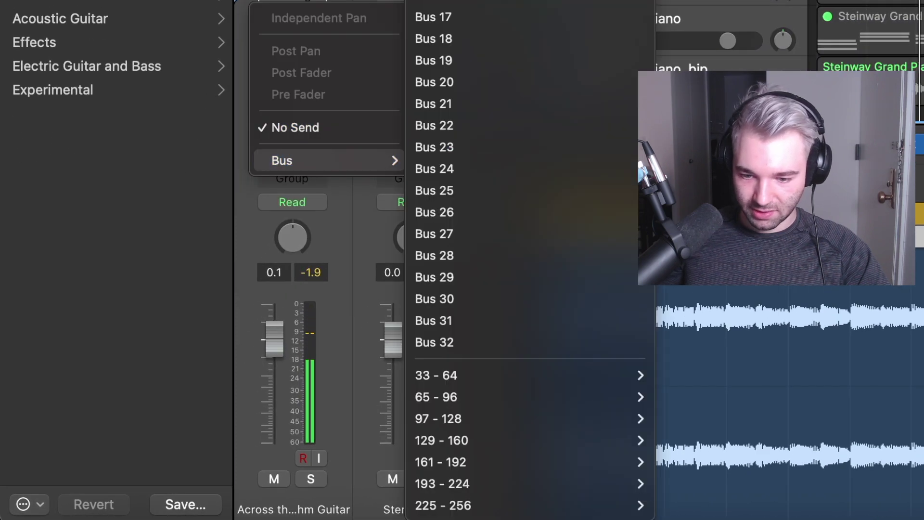
click(434, 0)
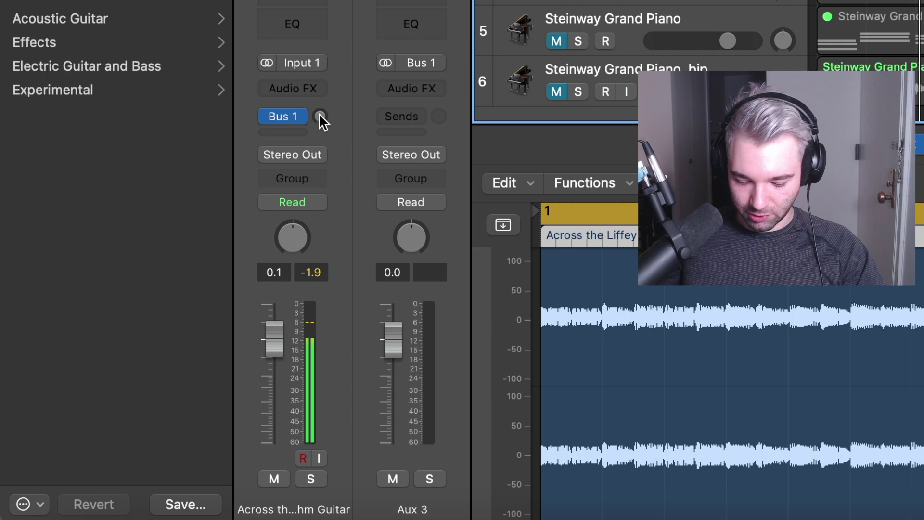
alt+click(319, 116)
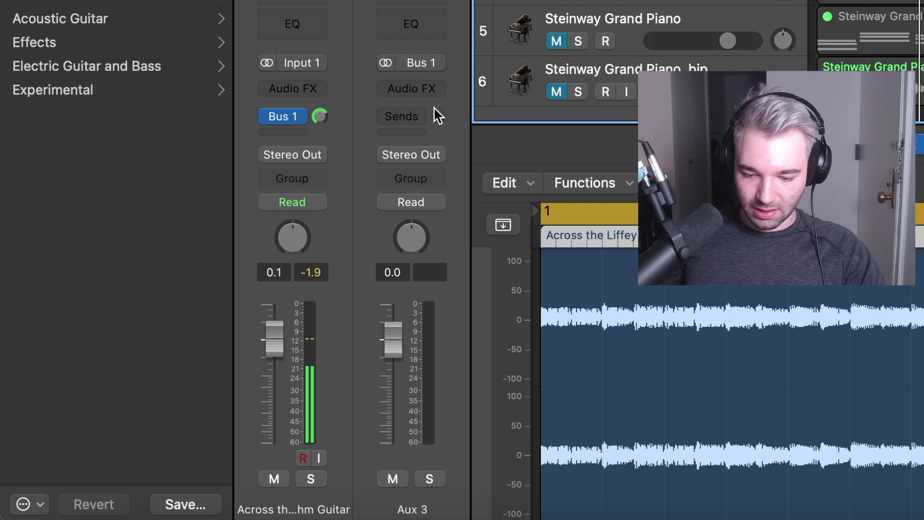
Insert a stereo Space Designer on Aux 3 and raise its Wet level to 0 dB.
click(418, 89)
click(429, 89)
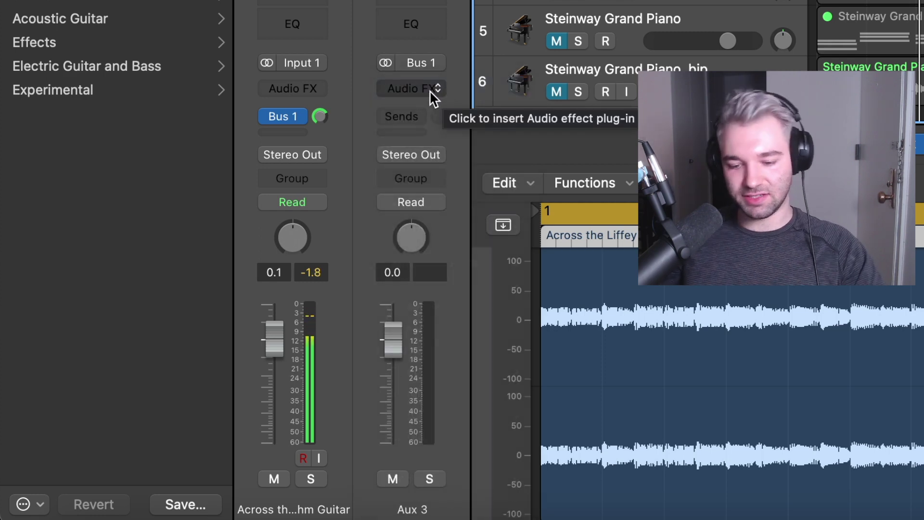
click(428, 89)
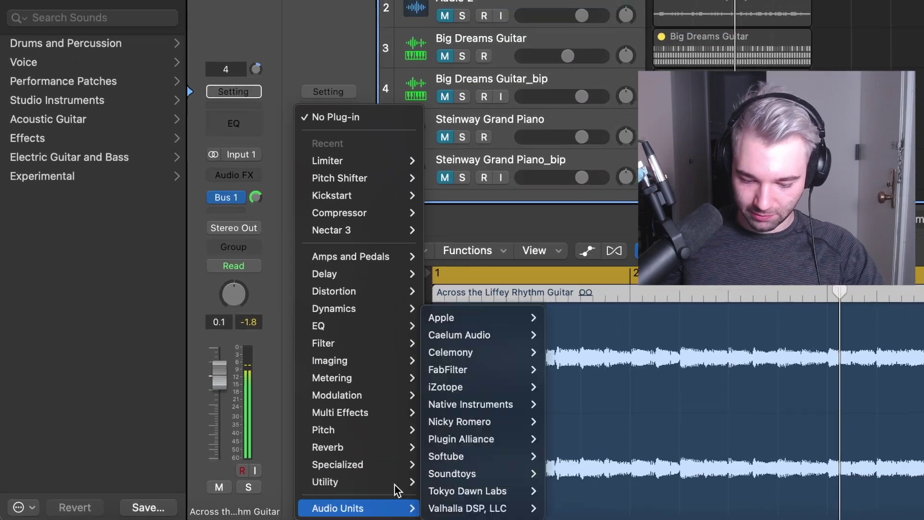
mouse_move(462, 502)
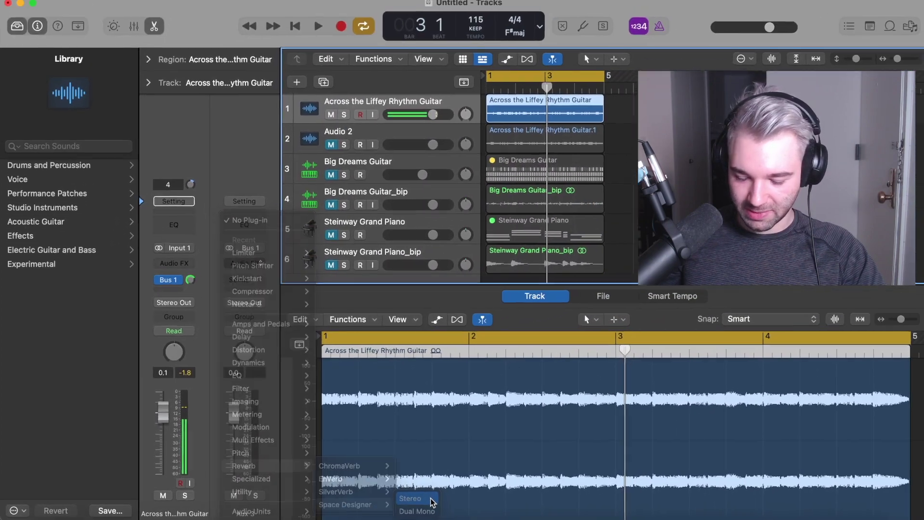
click(474, 500)
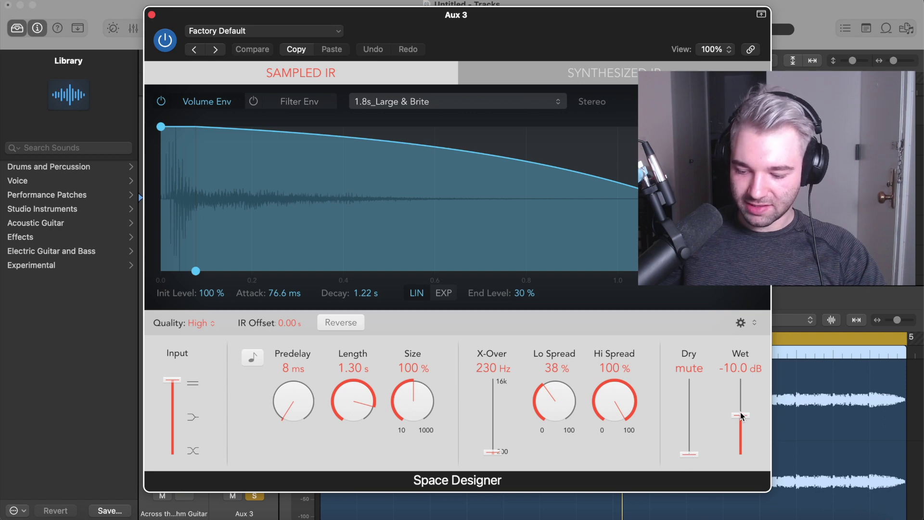
drag(740, 417, 744, 366)
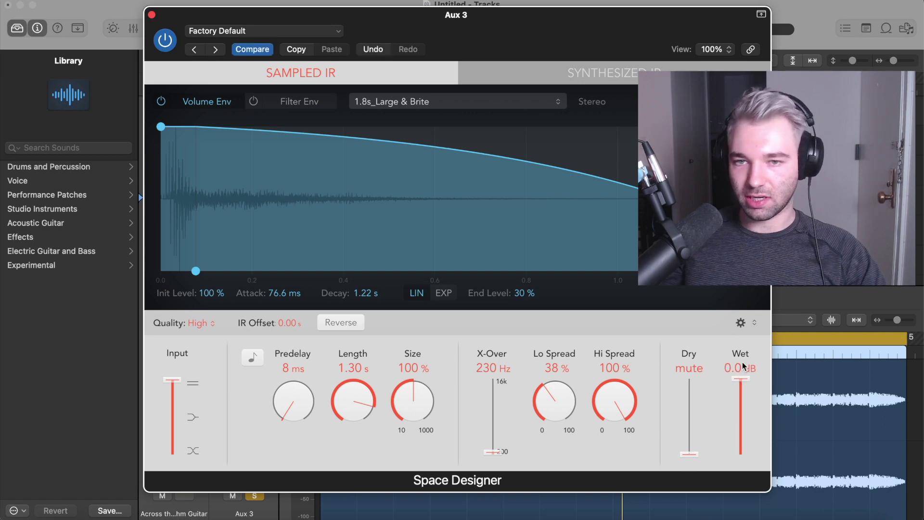
click(152, 15)
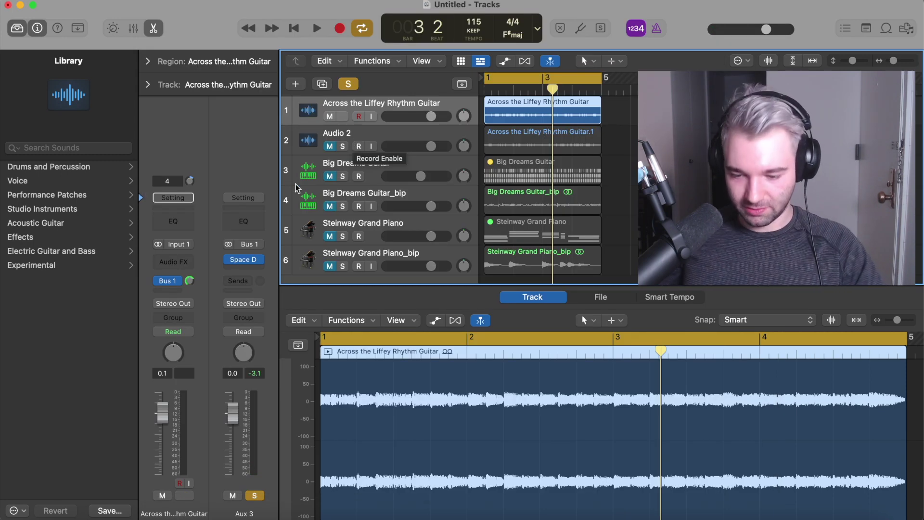
Create a new audio track, Audio 5, with its input set to Bus 3.
key(s)
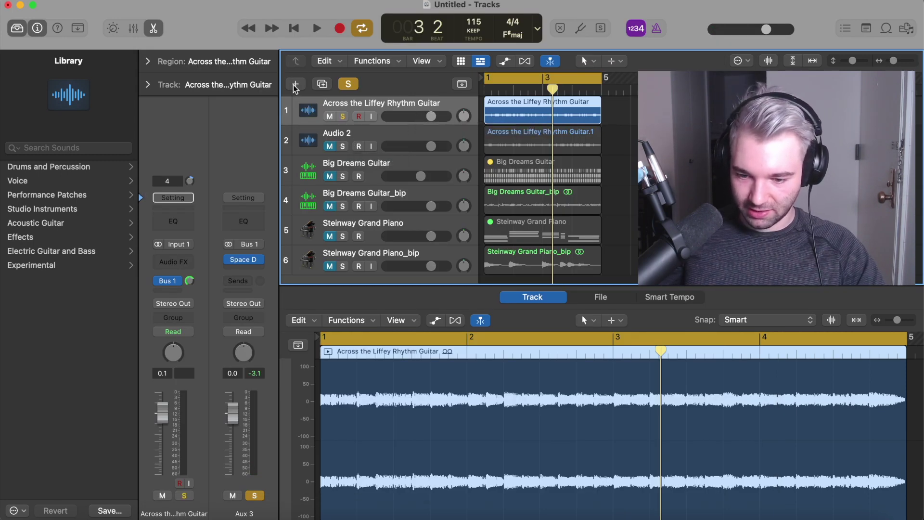
key(alt+super+n)
click(429, 144)
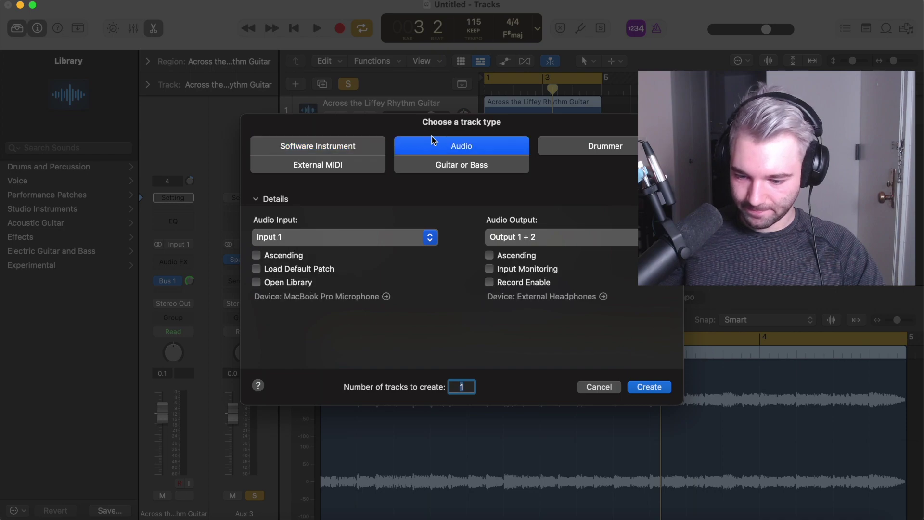
key(Return)
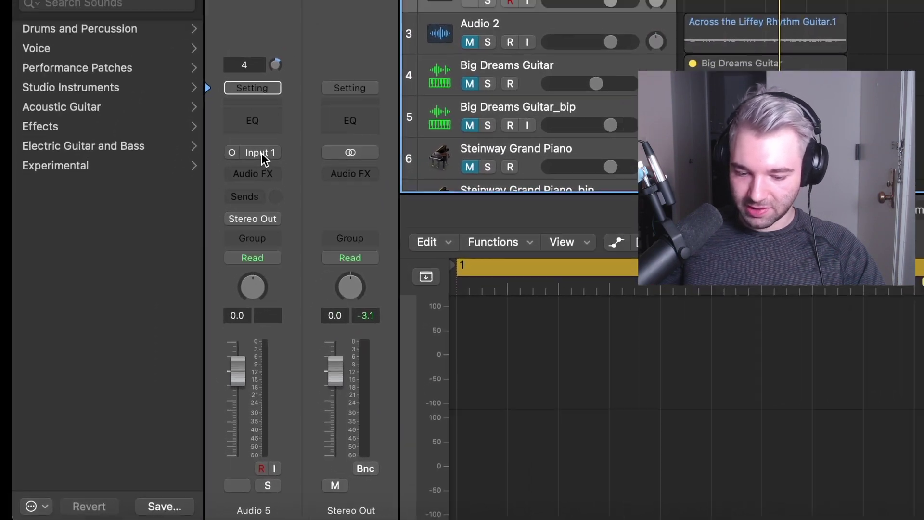
click(261, 153)
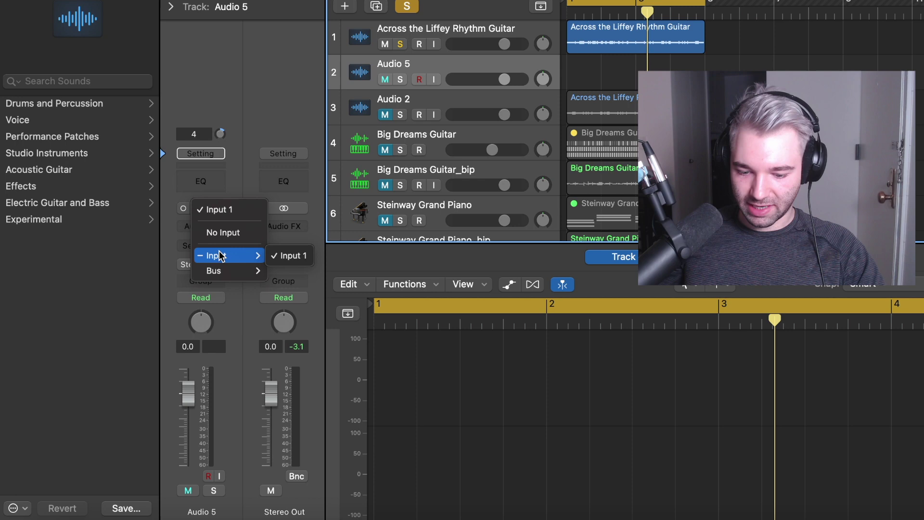
mouse_move(268, 226)
click(284, 9)
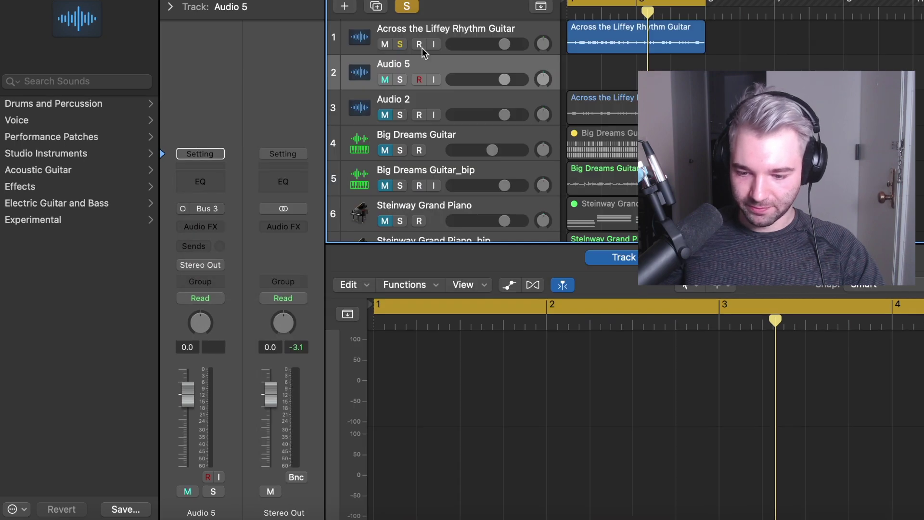
Set the Aux 3 channel's output to Bus 3.
click(439, 30)
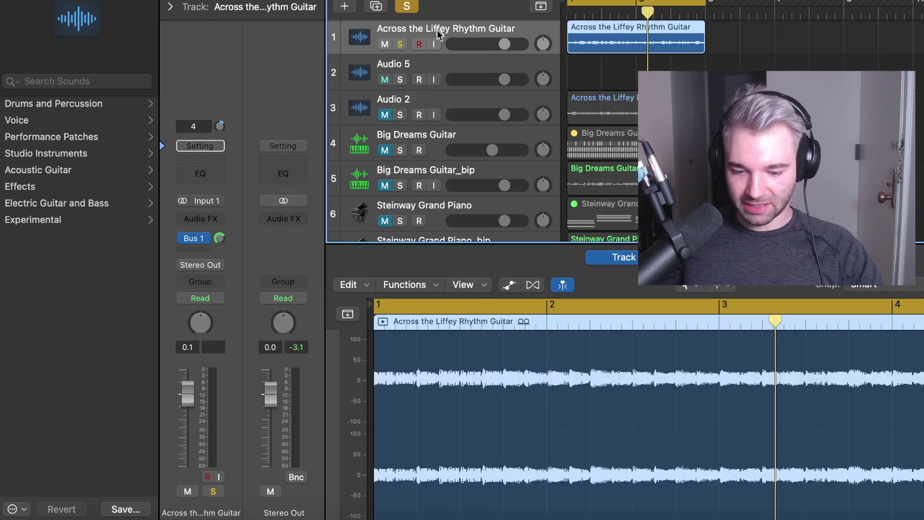
click(194, 238)
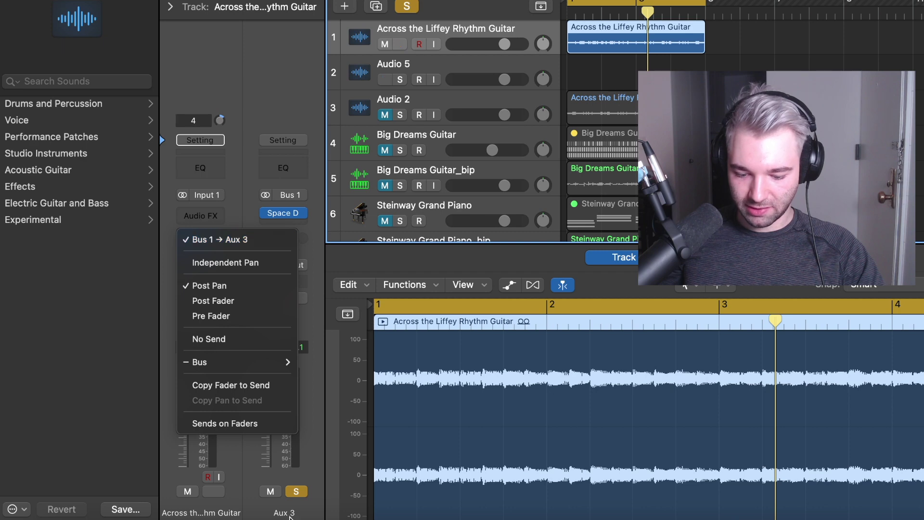
key(Escape)
click(288, 263)
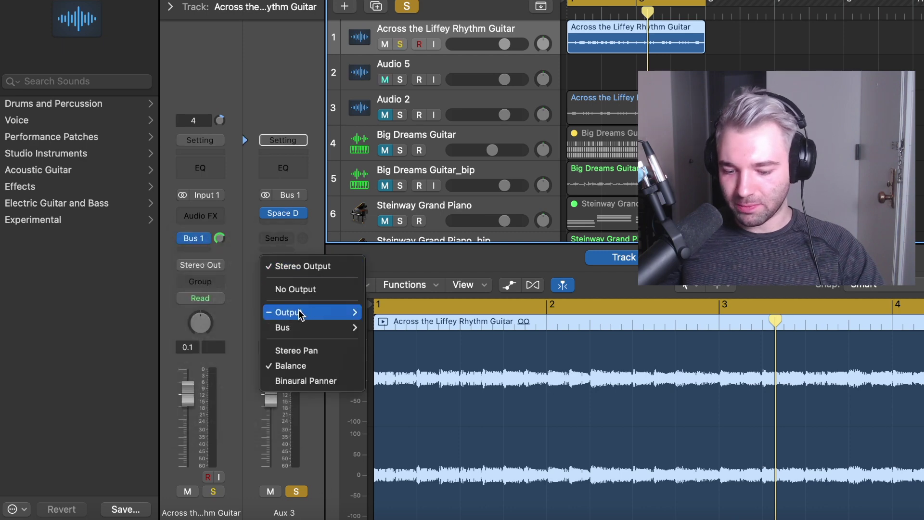
mouse_move(303, 327)
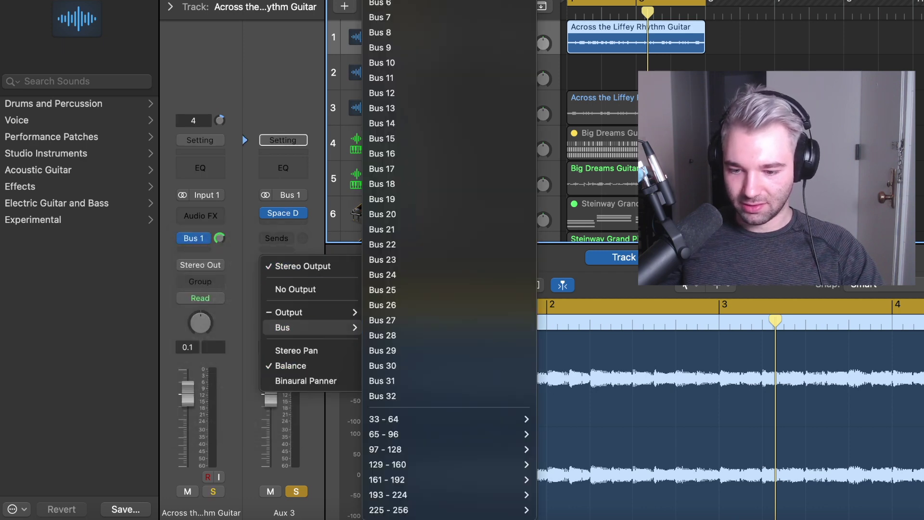
click(409, 32)
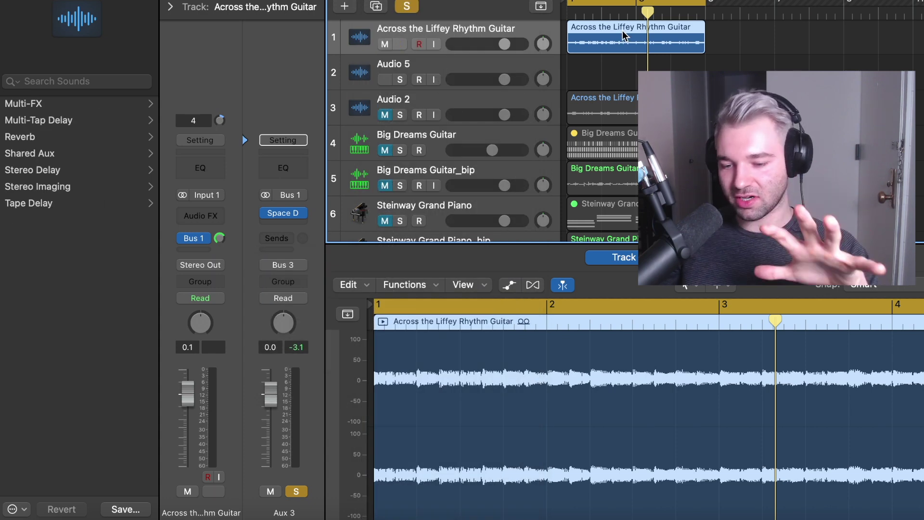
Solo the guitar and record the bussed reverb onto Audio 5 as Untitled_5#01.
key(s)
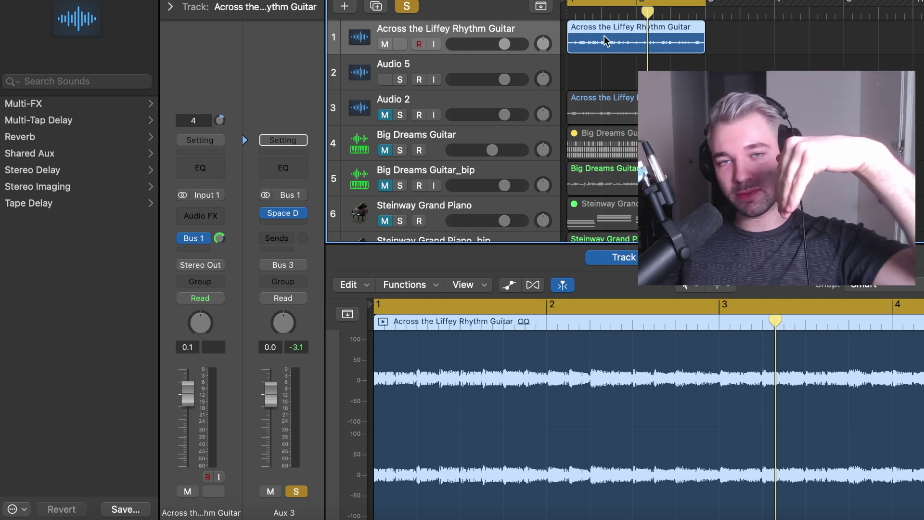
key(s)
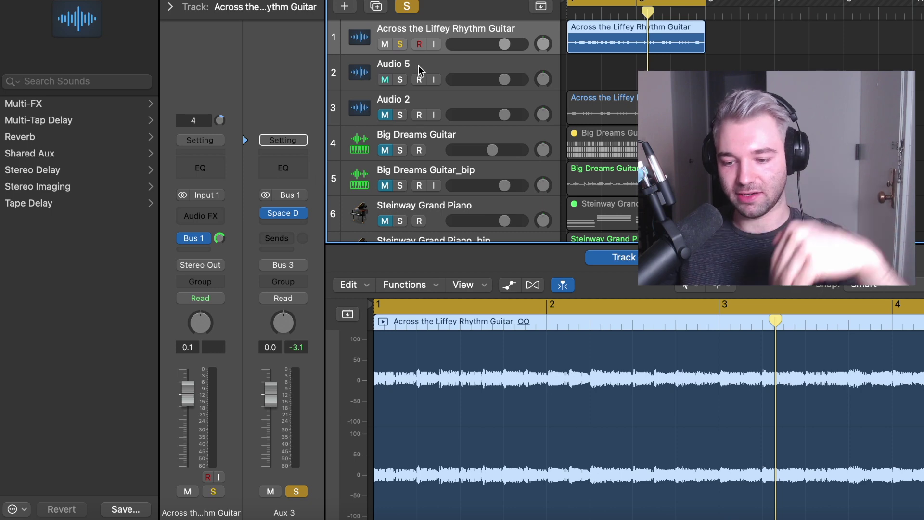
click(421, 68)
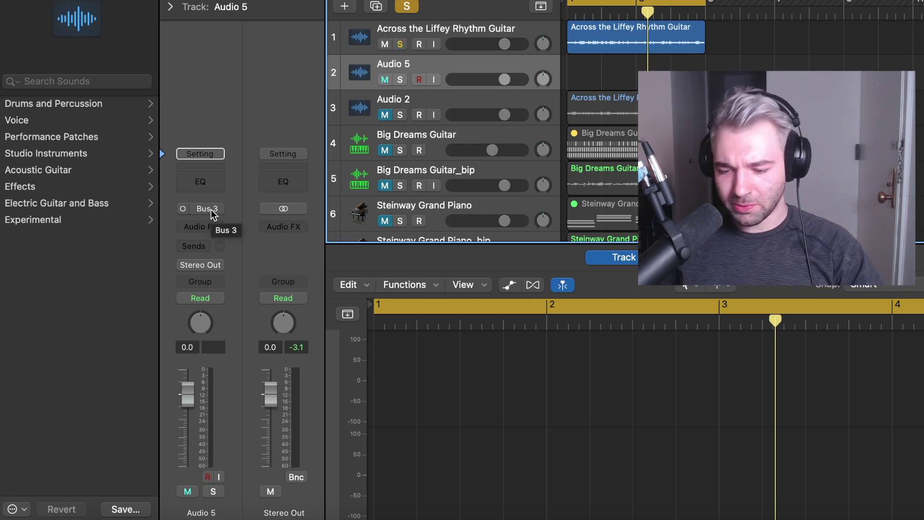
key(r)
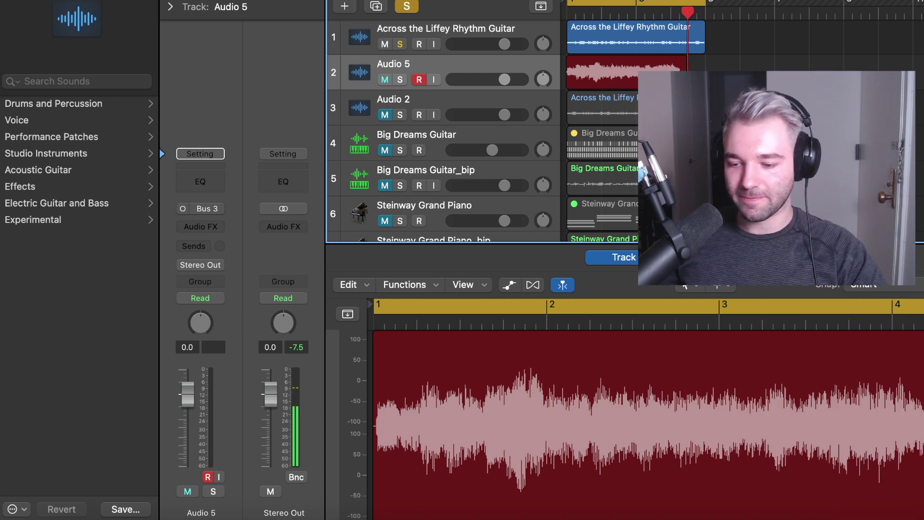
key(space)
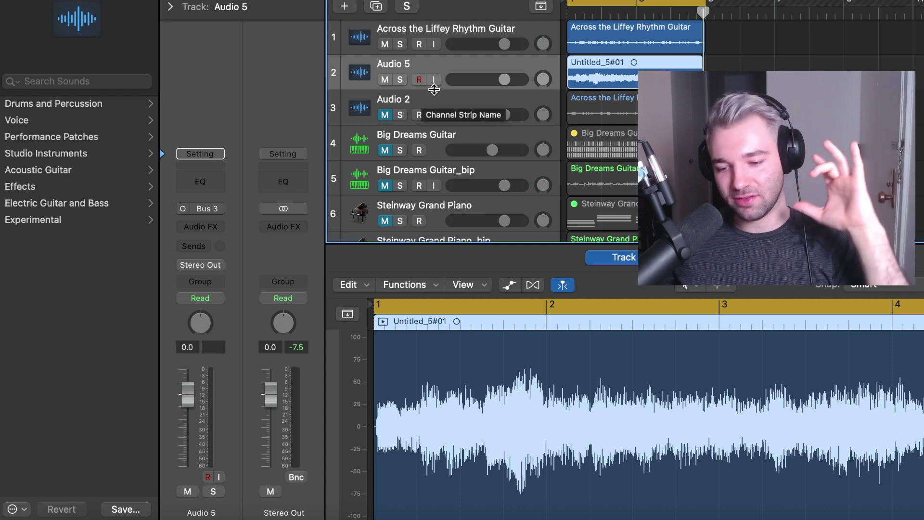
Set Audio 5's volume to -4.3 dB and reverse the Untitled_5#01 region.
key(space)
drag(483, 80, 474, 81)
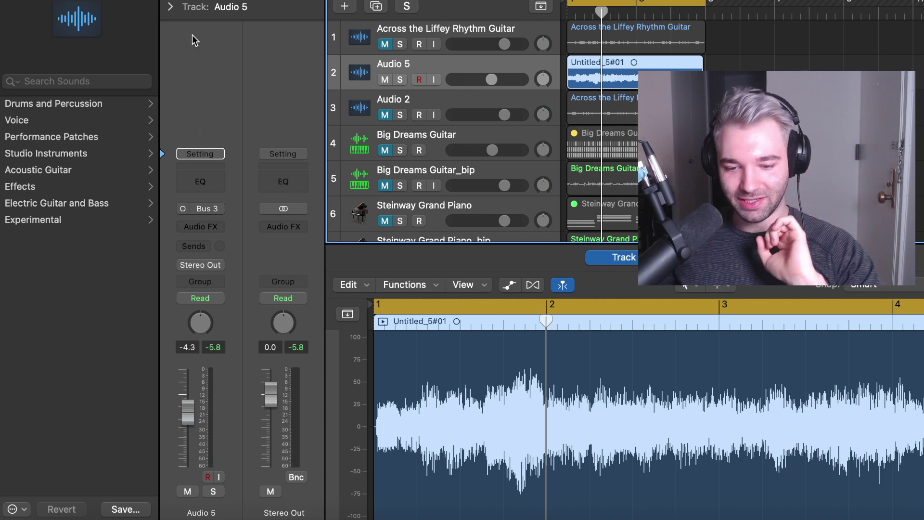
scroll(215, 103, up, 5)
click(249, 216)
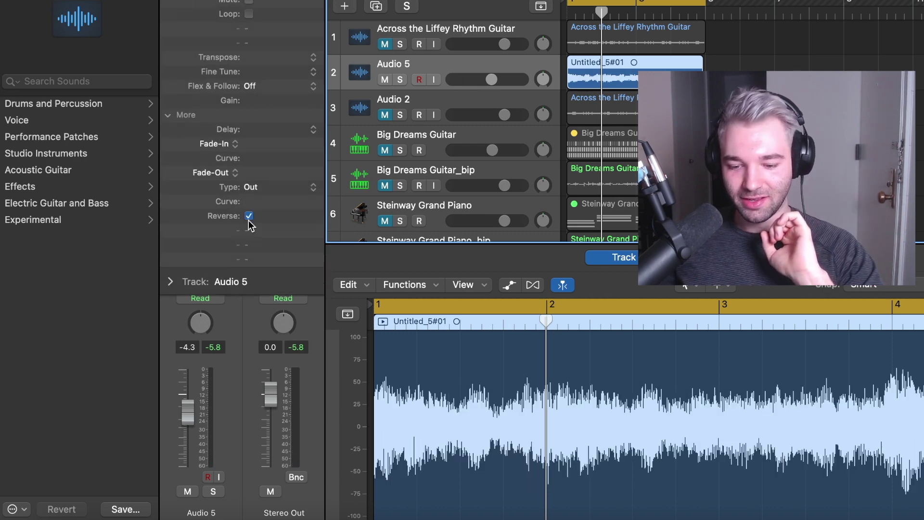